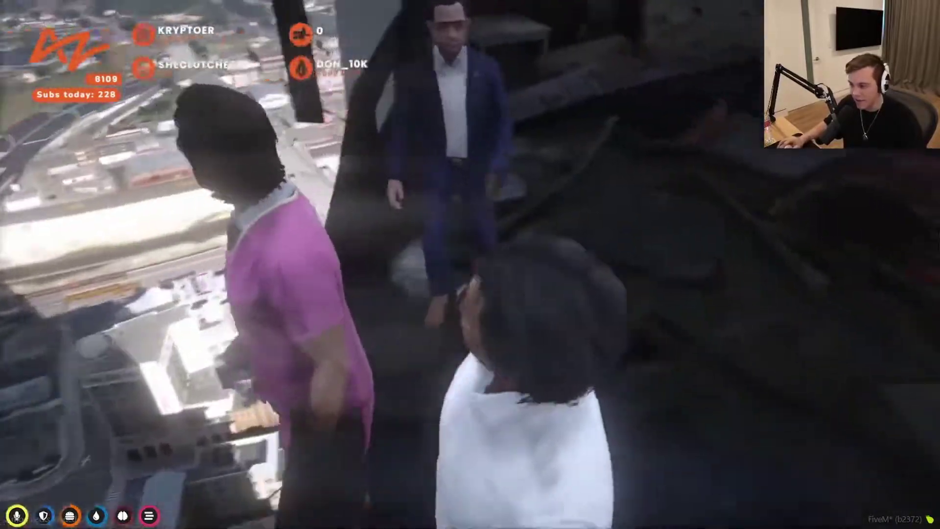
{"action": "key", "text": "Return"}
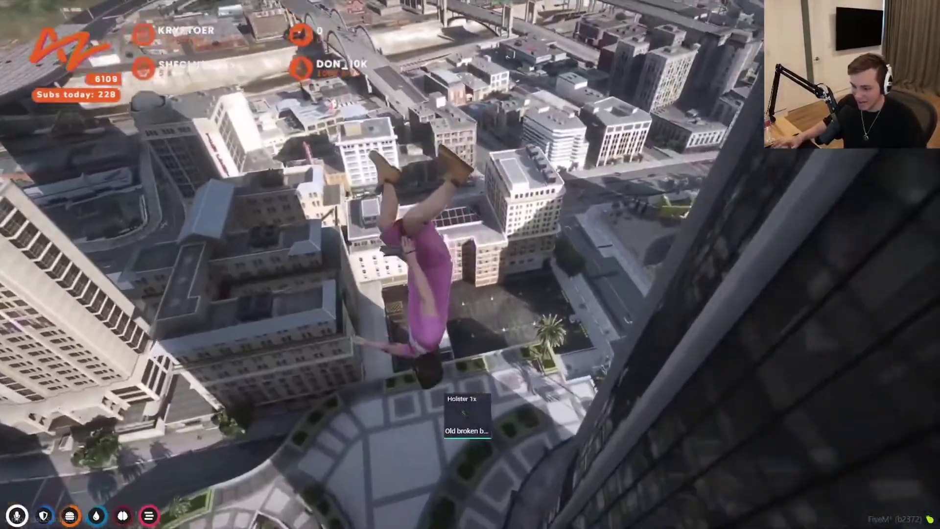
{"action": "key", "text": "F8"}
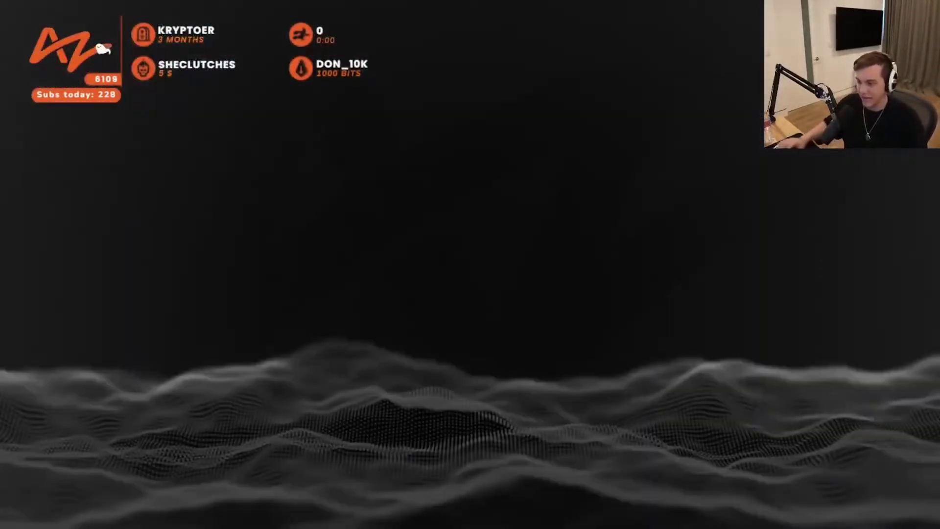